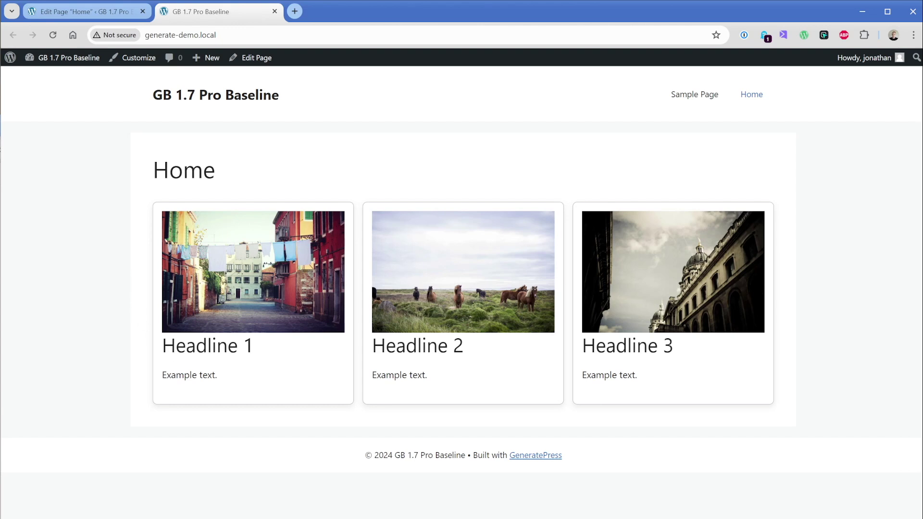
Step: Inspect the Example text paragraph in DevTools, then close DevTools
right_click(181, 373)
left_click(240, 516)
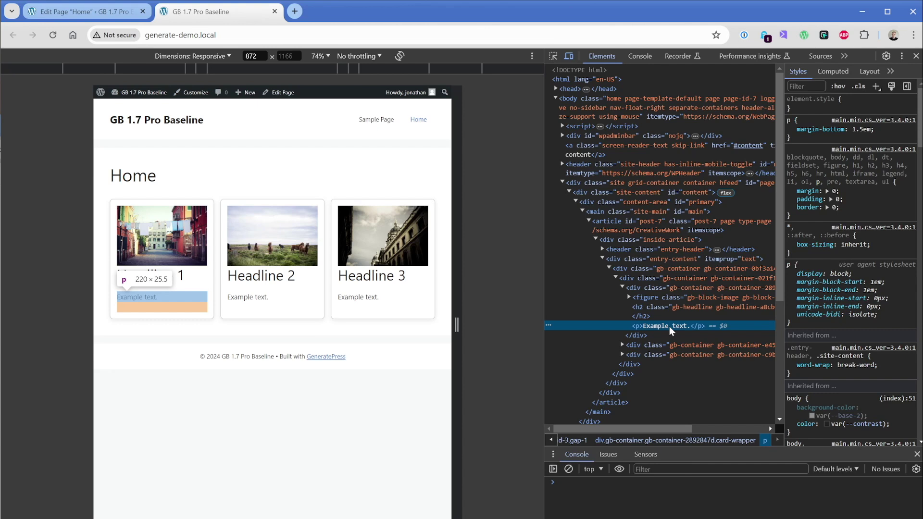
left_click(915, 55)
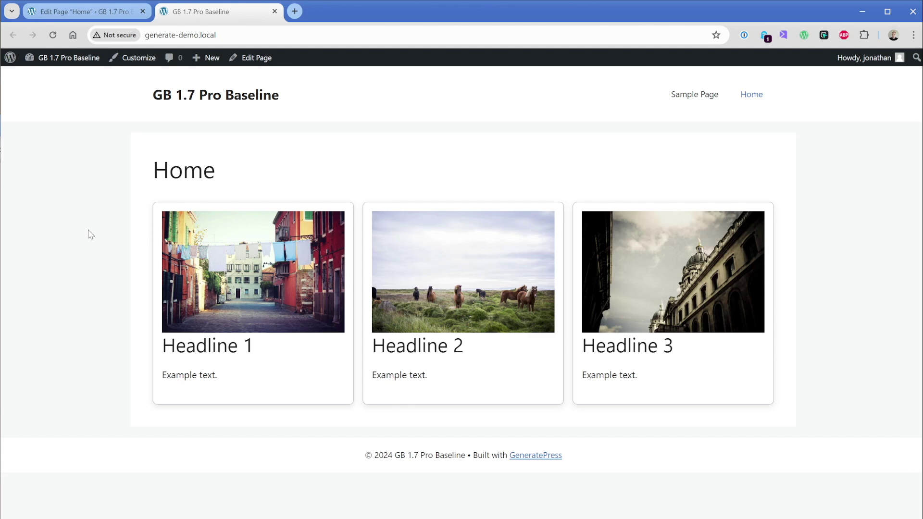
Step: In the editor, select the first Card block and list the .card-wrapper global style's selectors
key("ctrl+shift+Tab")
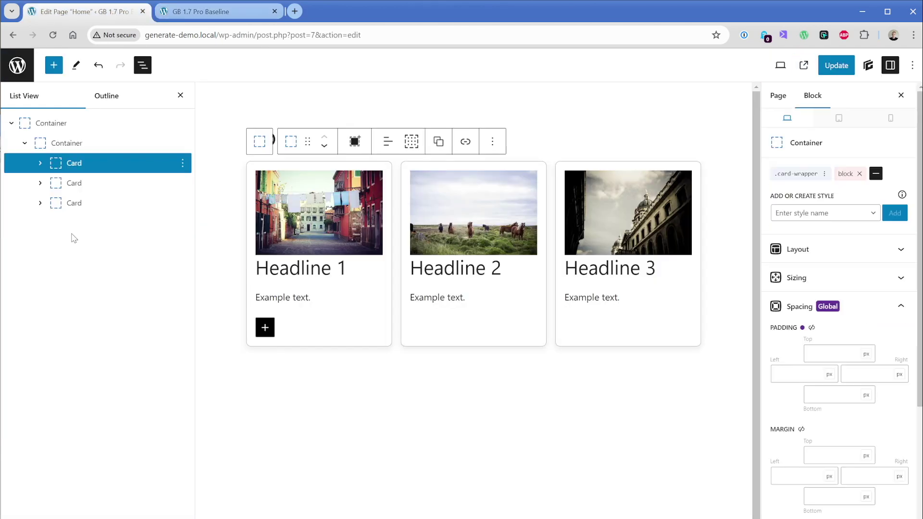
left_click(68, 143)
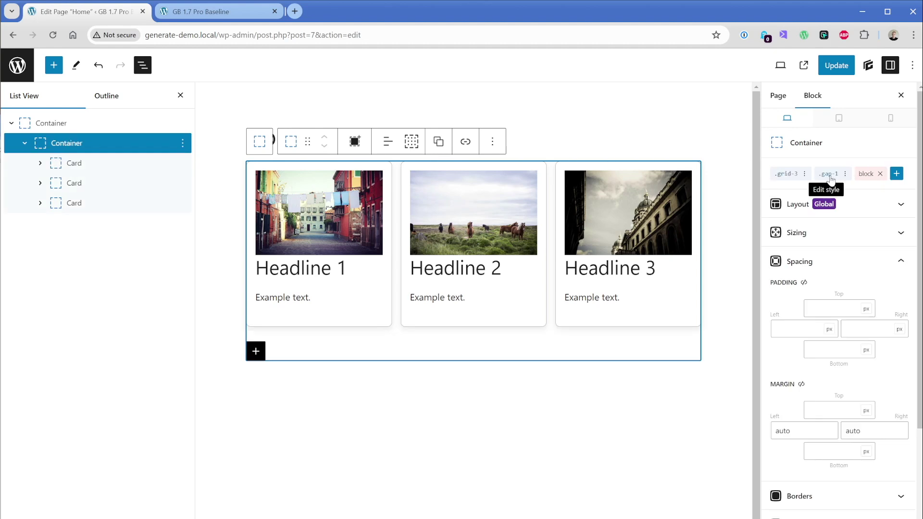
left_click(98, 168)
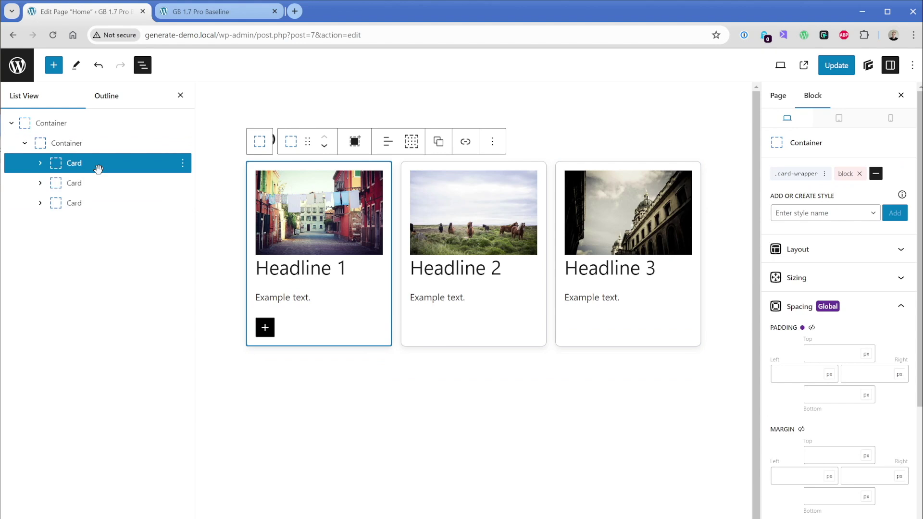
left_click(797, 174)
left_click(854, 141)
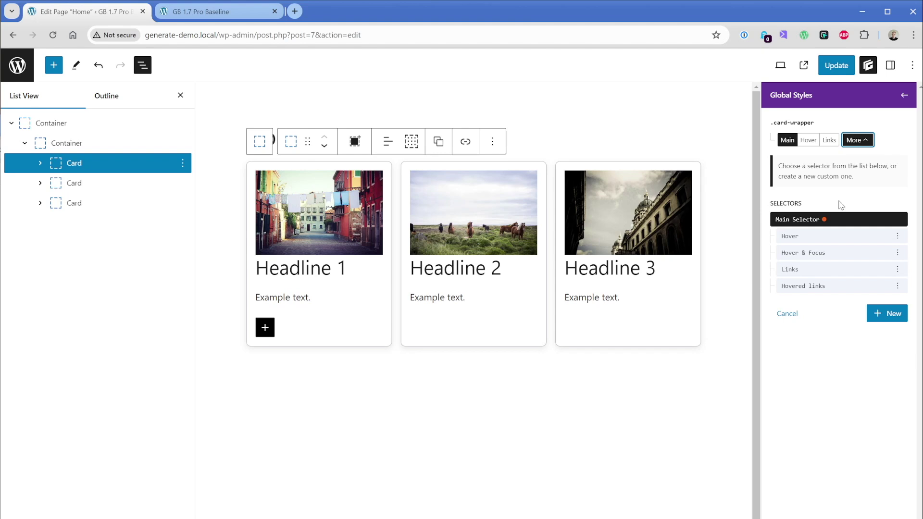
Step: Create a 'figure' custom selector, producing '.card-wrapper figure'
left_click(882, 322)
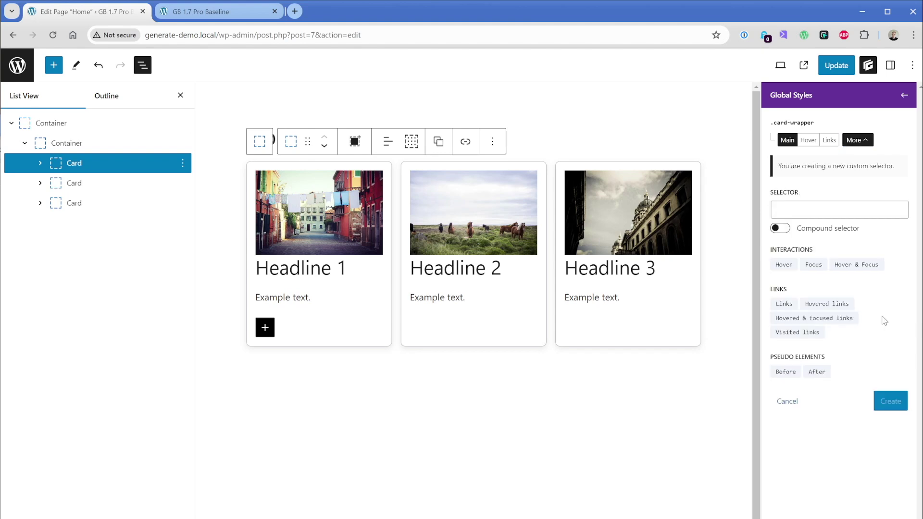
left_click(839, 209)
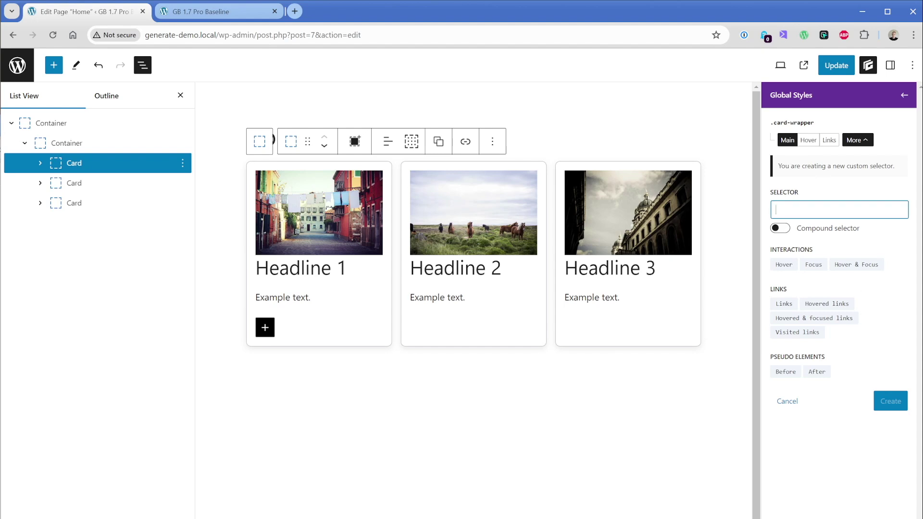
type("figure")
left_click(884, 400)
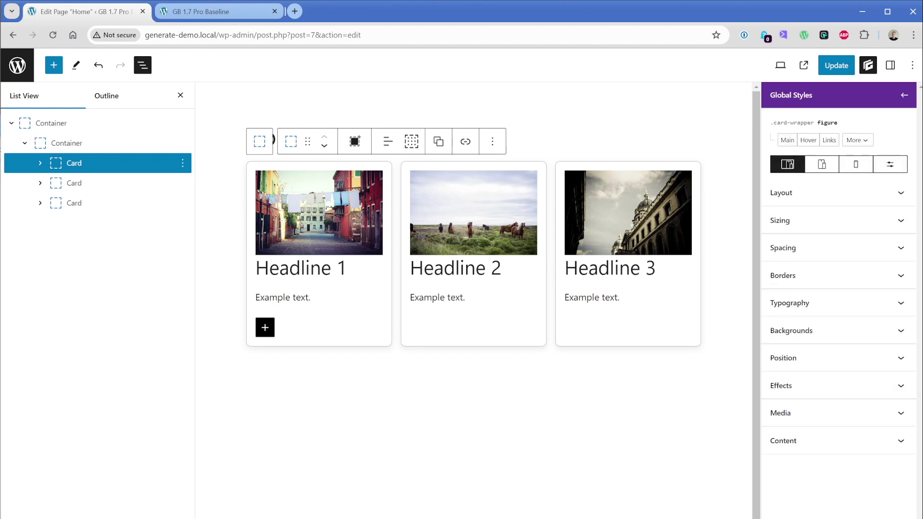
left_click_drag(770, 123, 845, 128)
left_click(846, 128)
Step: Set the figure's Margin Bottom to 1rem, replacing the initial 3rem entry
left_click(817, 250)
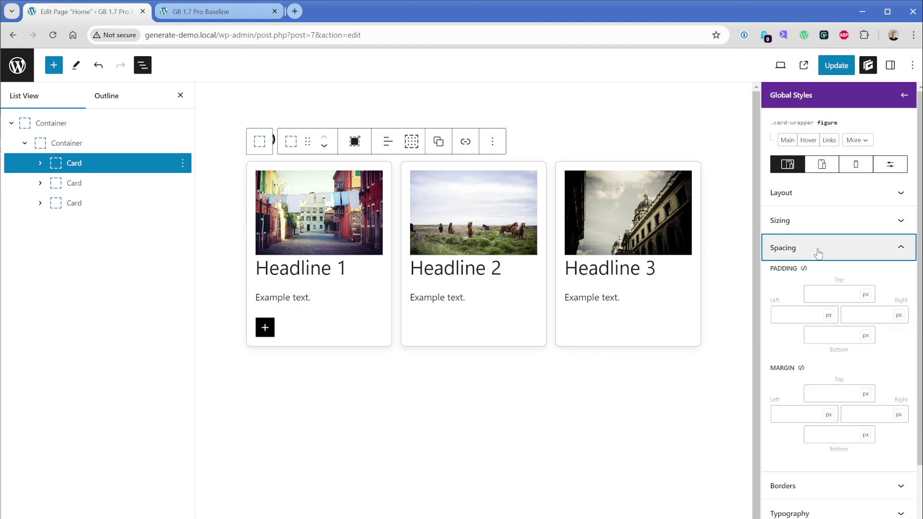
left_click(812, 432)
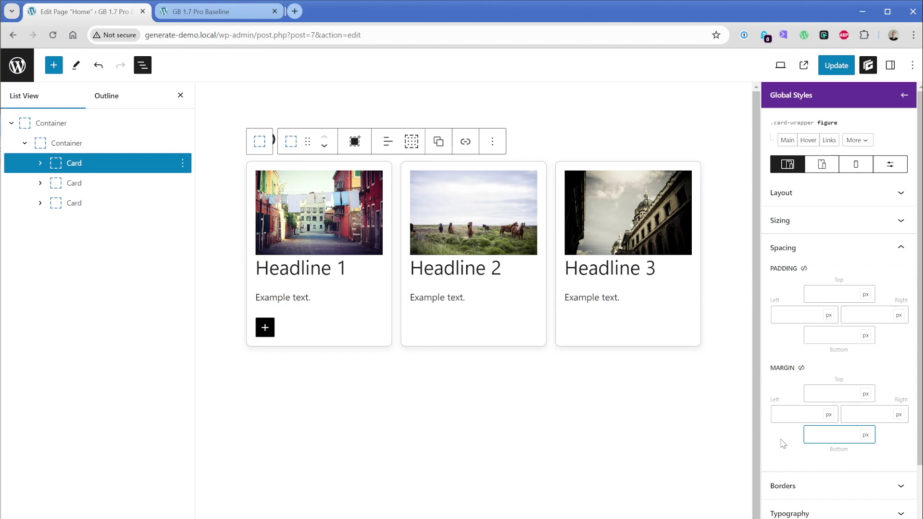
type("3rem")
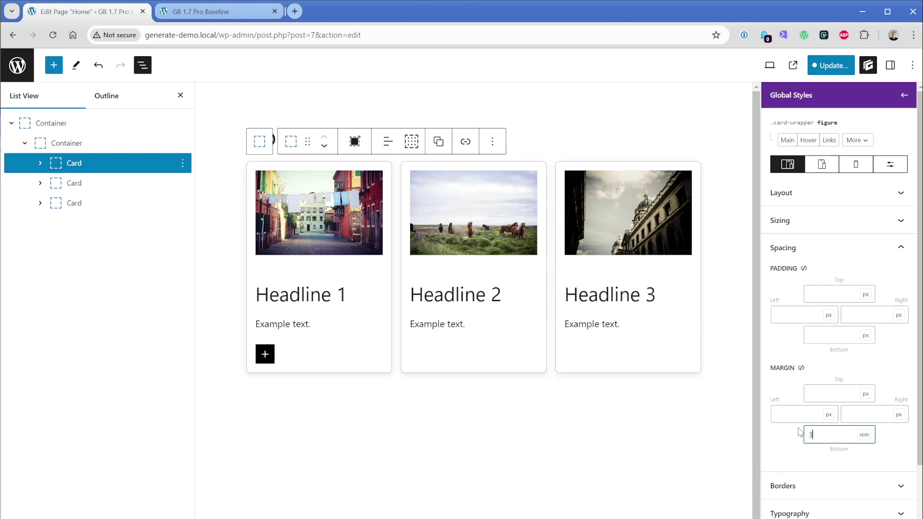
left_click_drag(813, 435, 795, 442)
type("1")
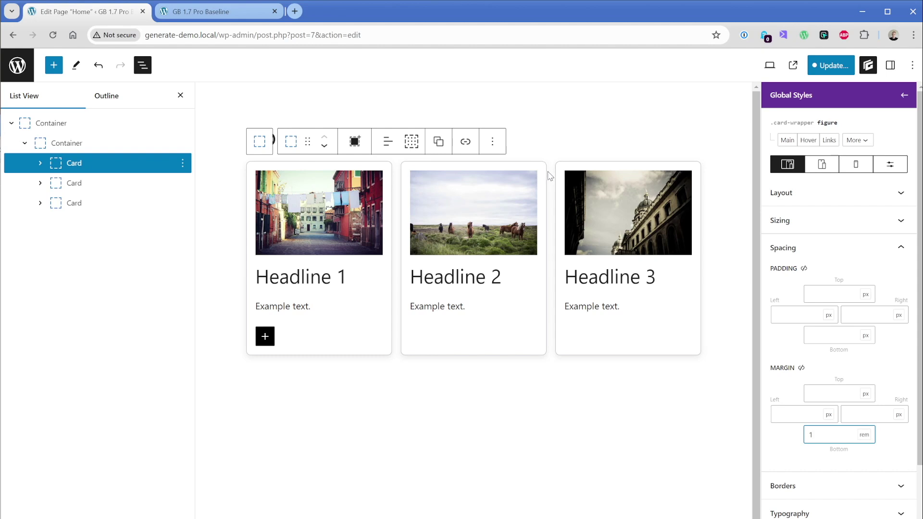
Step: Create a 'figure > img' custom selector under .card-wrapper
left_click(854, 142)
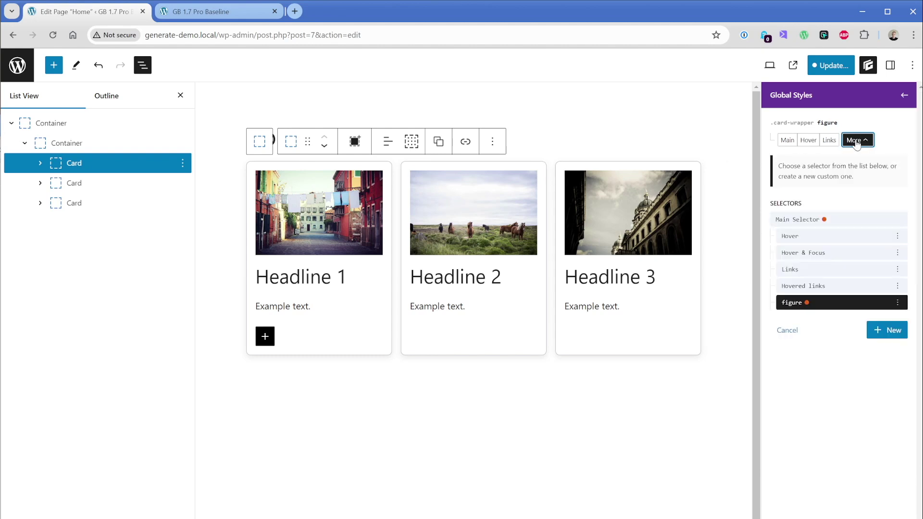
left_click(885, 330)
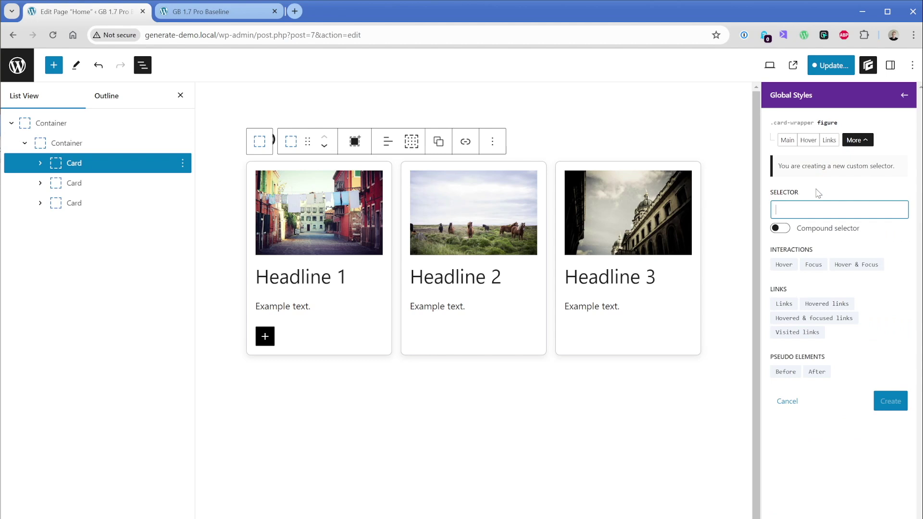
type("figure > img")
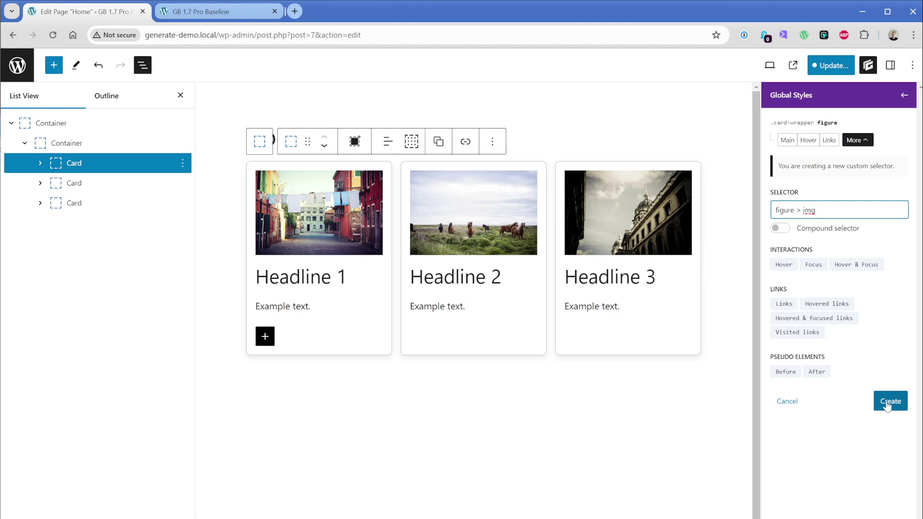
left_click(889, 401)
left_click(780, 274)
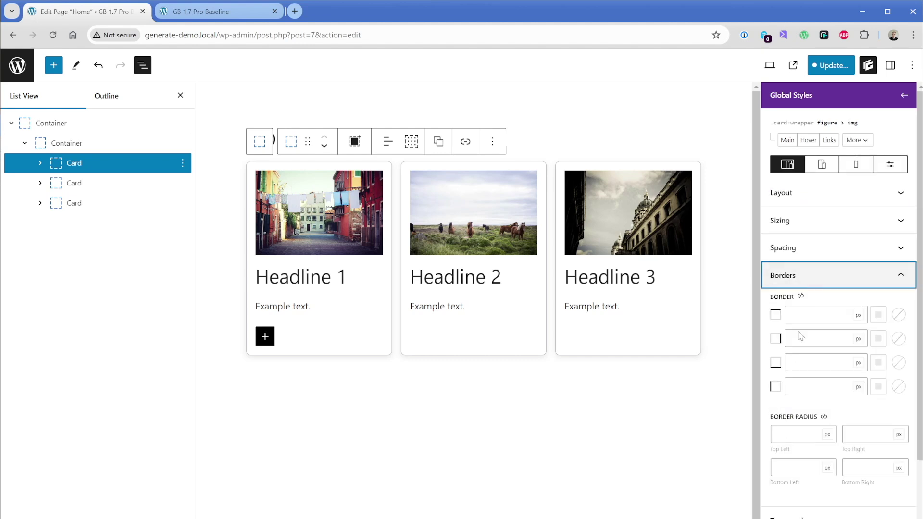
Step: Replace a trial linked 24px radius with 4px on only the Top Left and Top Right corners
left_click(823, 416)
key("Tab")
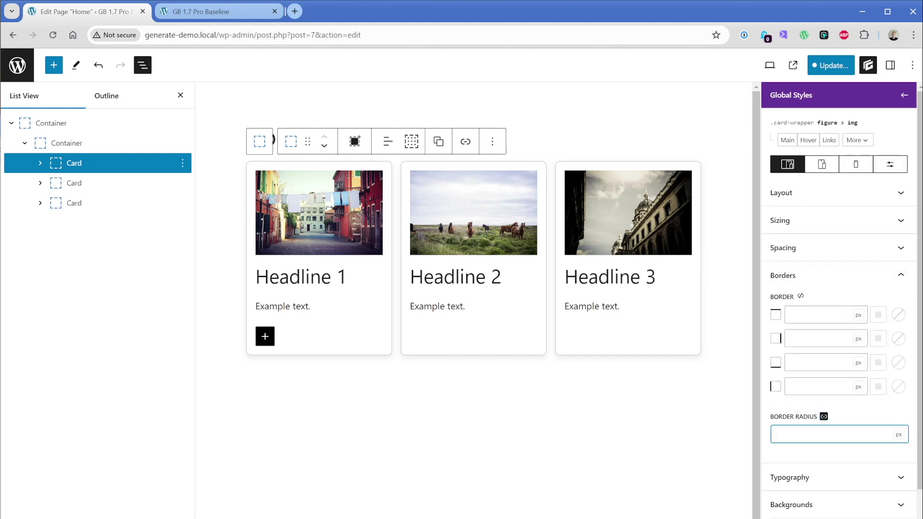
type("24")
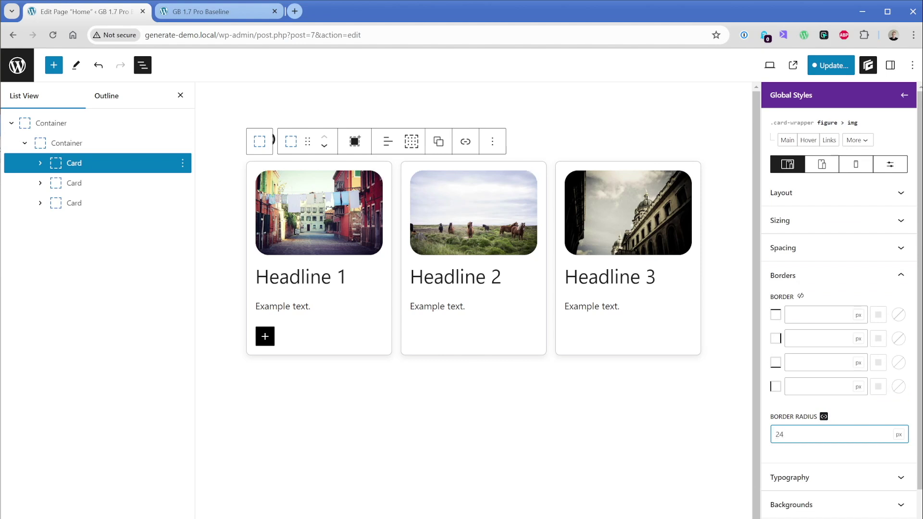
left_click(823, 417)
key("BackSpace")
key("BackSpace")
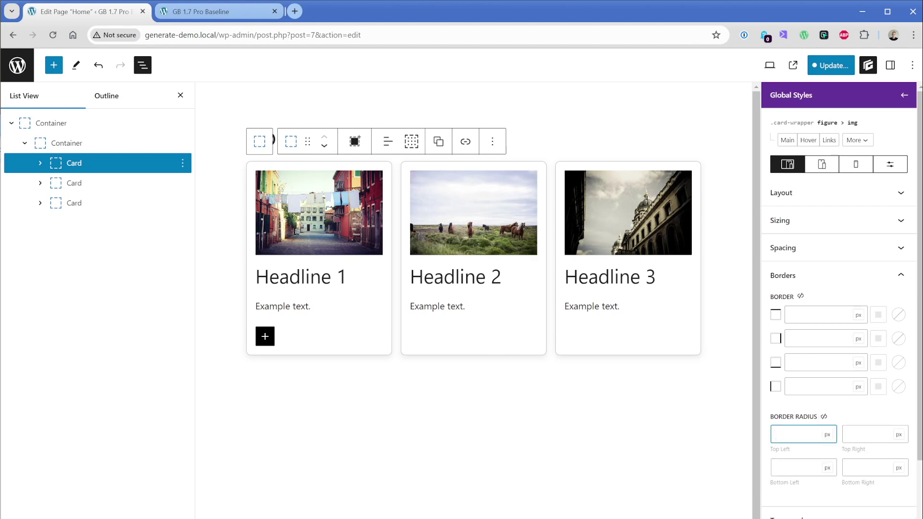
type("4")
key("Tab")
type("4")
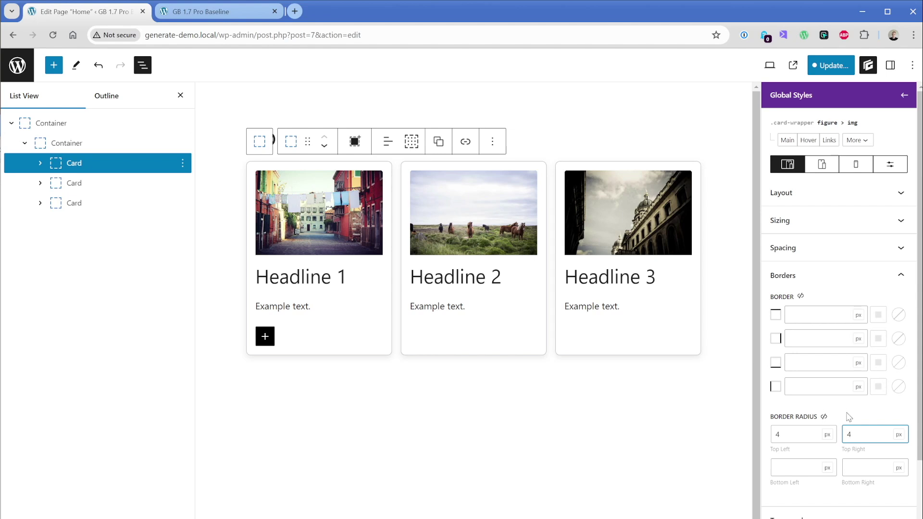
left_click(849, 417)
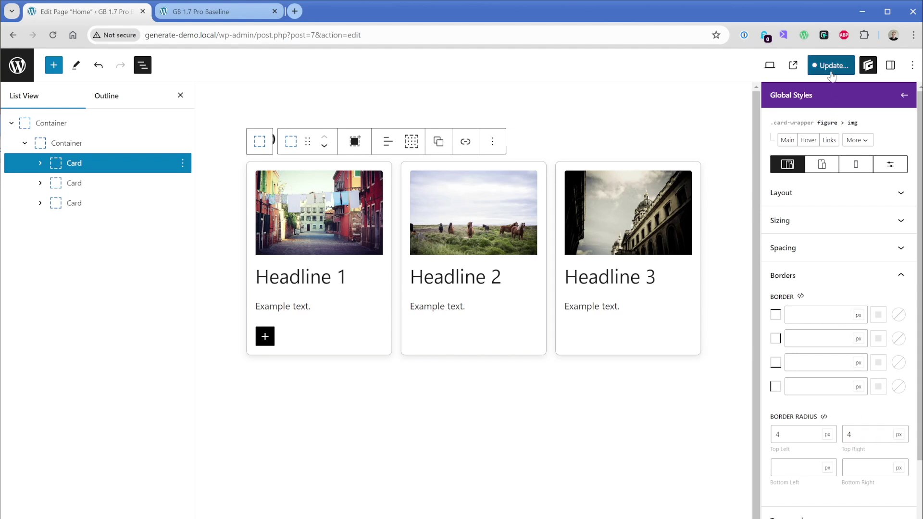
Step: Save the page and global style changes, then view the front end
left_click(831, 72)
left_click(831, 72)
left_click(240, 17)
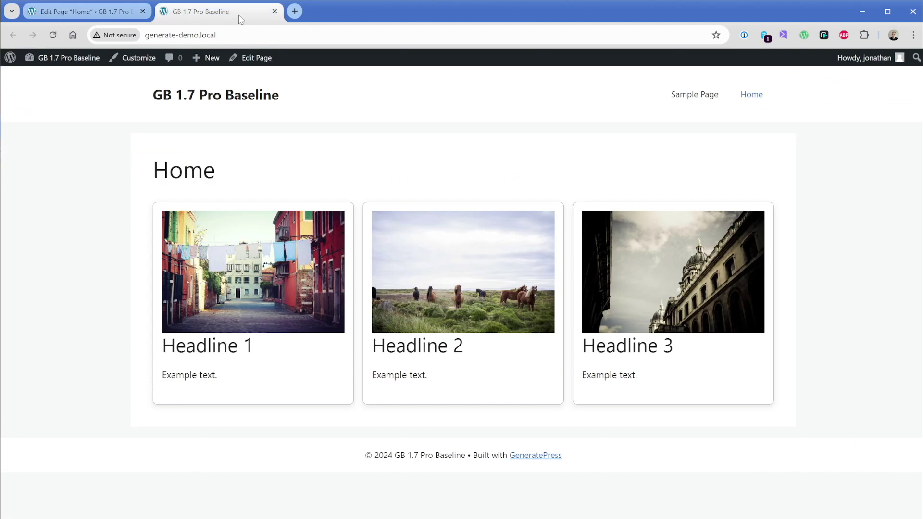
Step: Inspect the first card's figure and img in DevTools to check margin and rounded corners
right_click(270, 329)
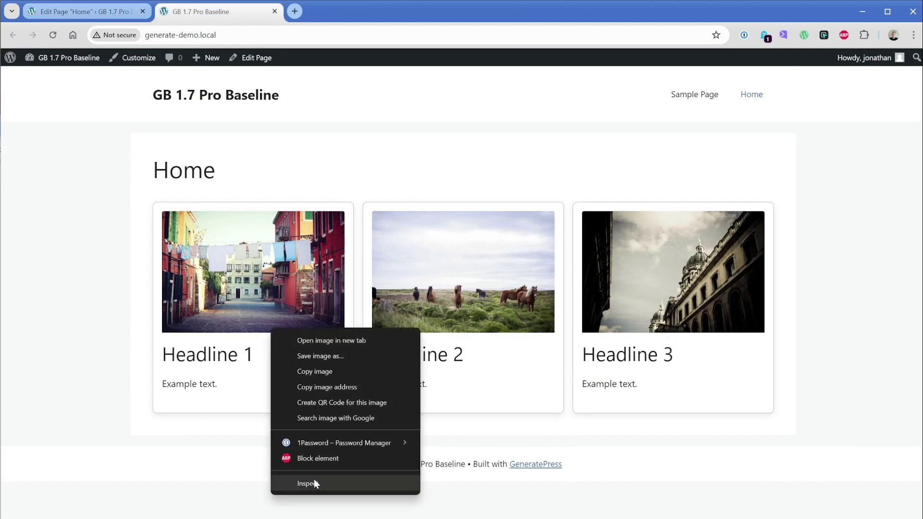
left_click(315, 483)
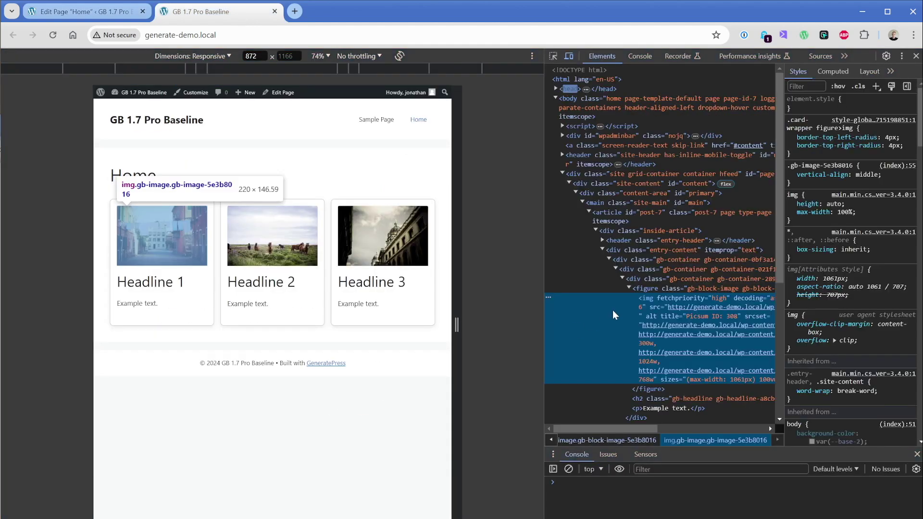
left_click(648, 287)
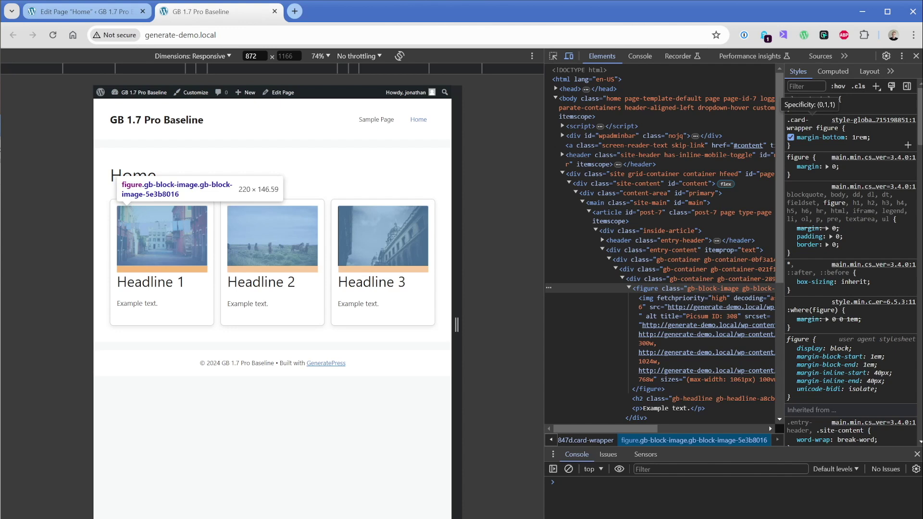
mouse_move(809, 166)
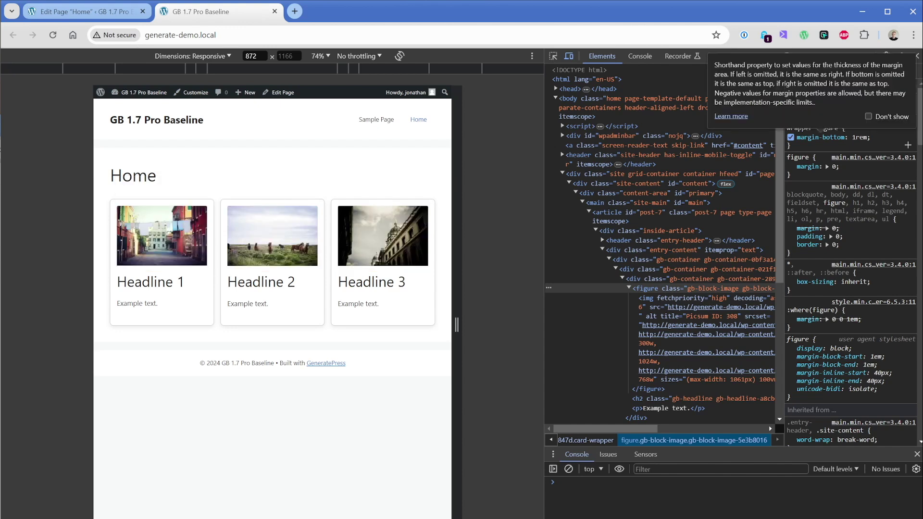
left_click(643, 299)
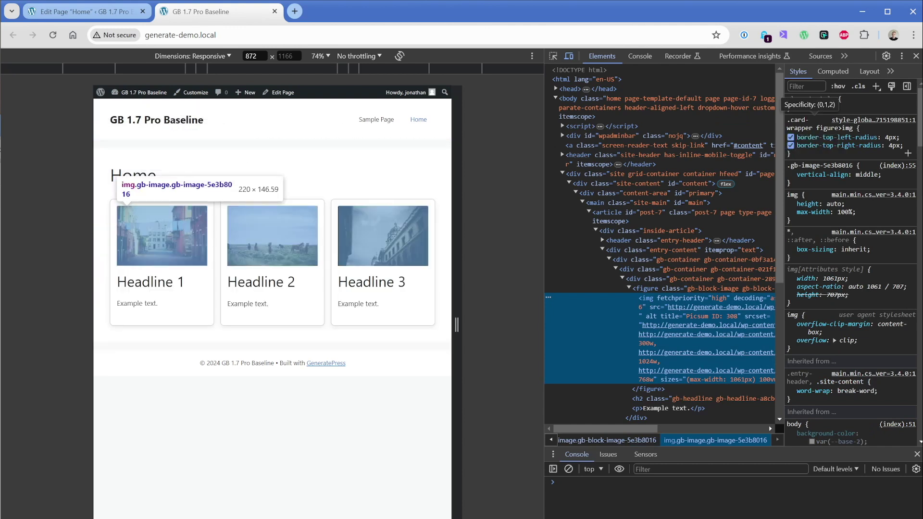
mouse_move(821, 137)
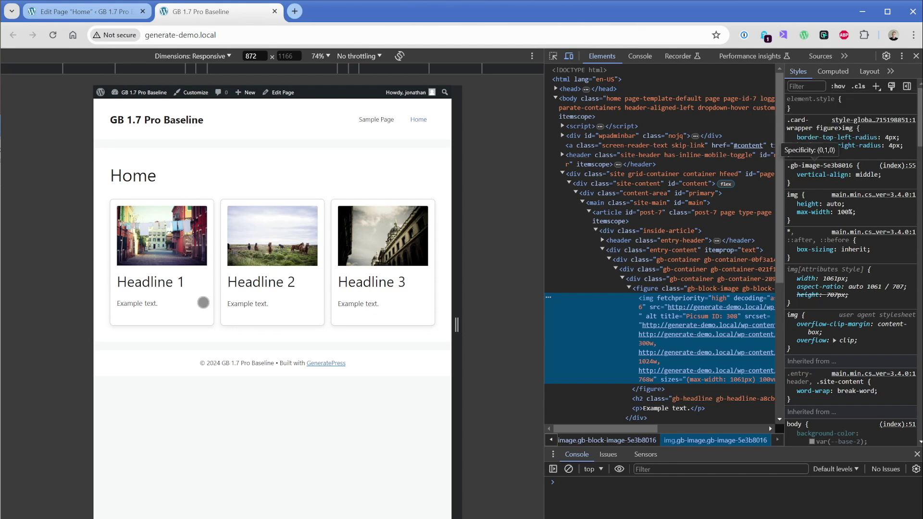
right_click(165, 281)
Step: Check the headline and paragraph margins in DevTools, then start a new .card-wrapper custom selector
left_click(196, 428)
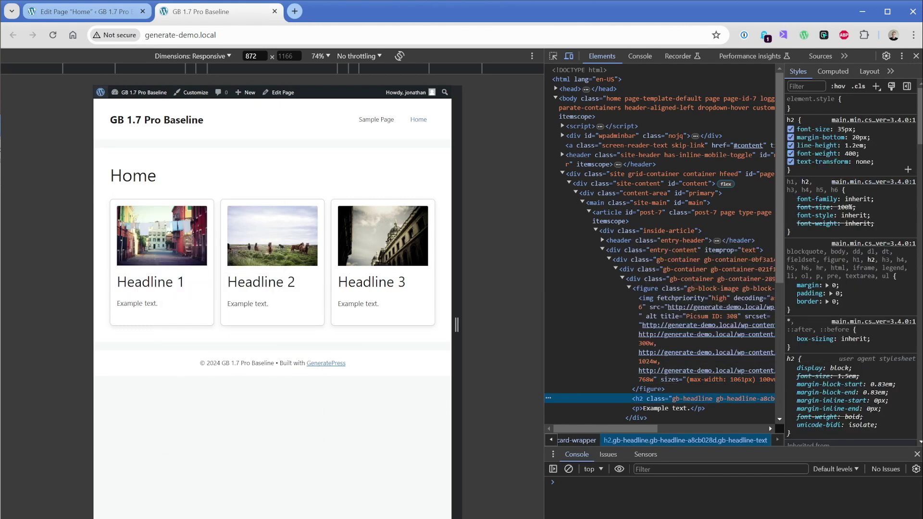
left_click(653, 408)
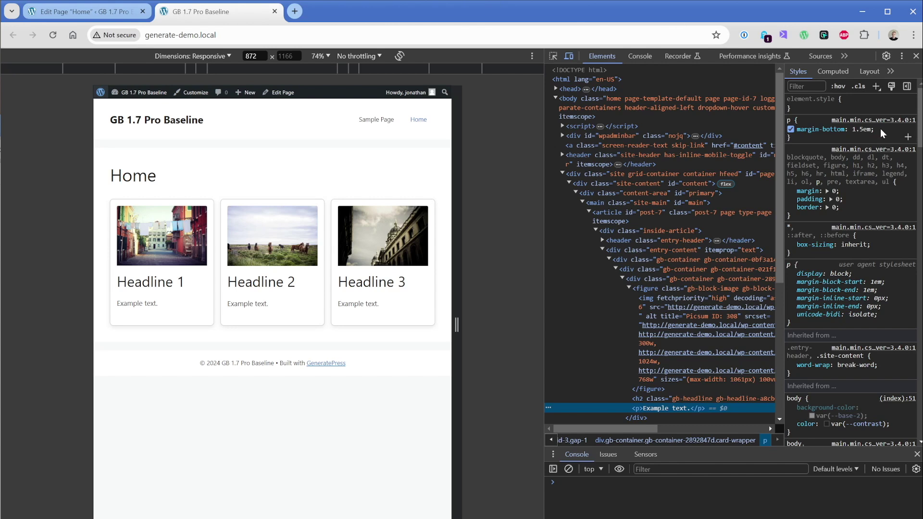
left_click(119, 13)
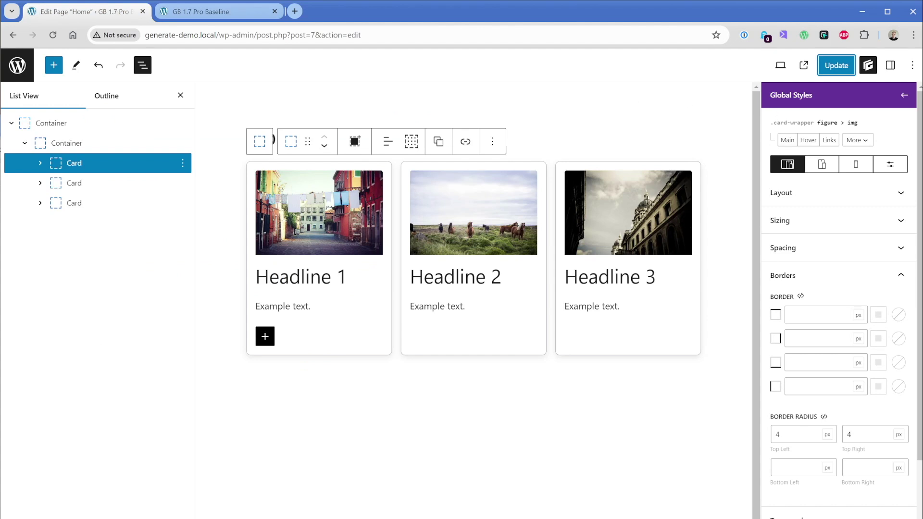
left_click(864, 144)
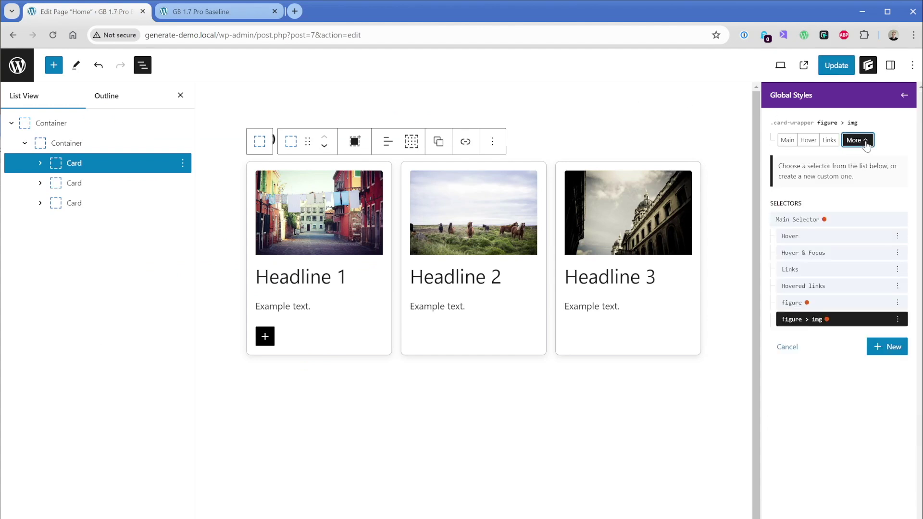
left_click(887, 347)
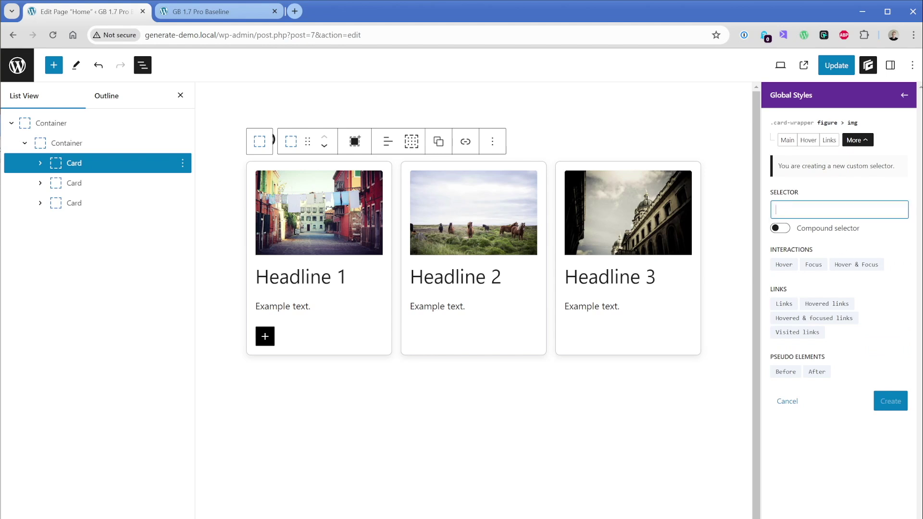
Step: Create the '.card-wrapper > :last-child' selector and highlight each part to explain it
type("> :last-child")
left_click(889, 401)
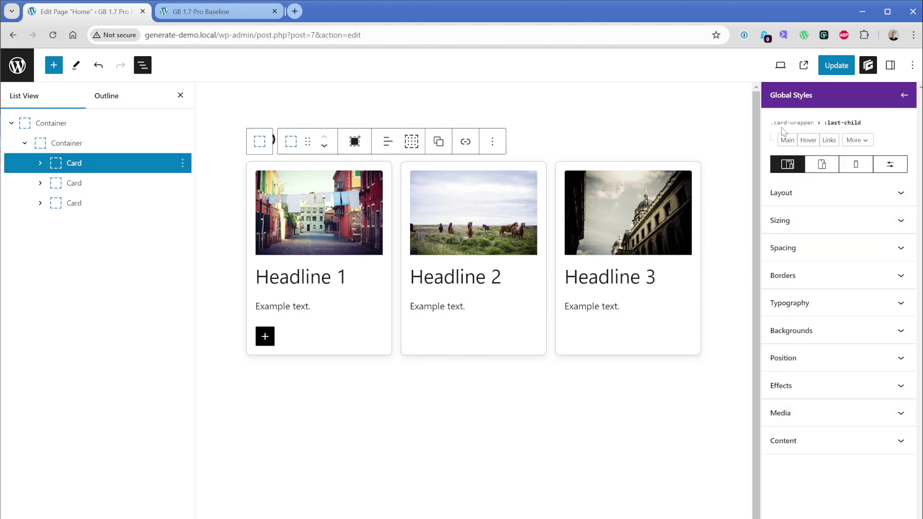
left_click_drag(770, 123, 814, 123)
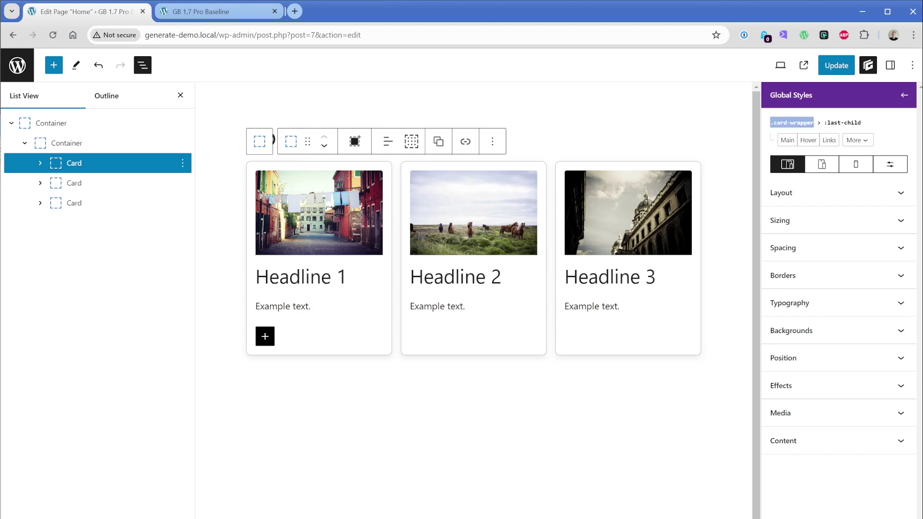
left_click(797, 123)
double_click(818, 123)
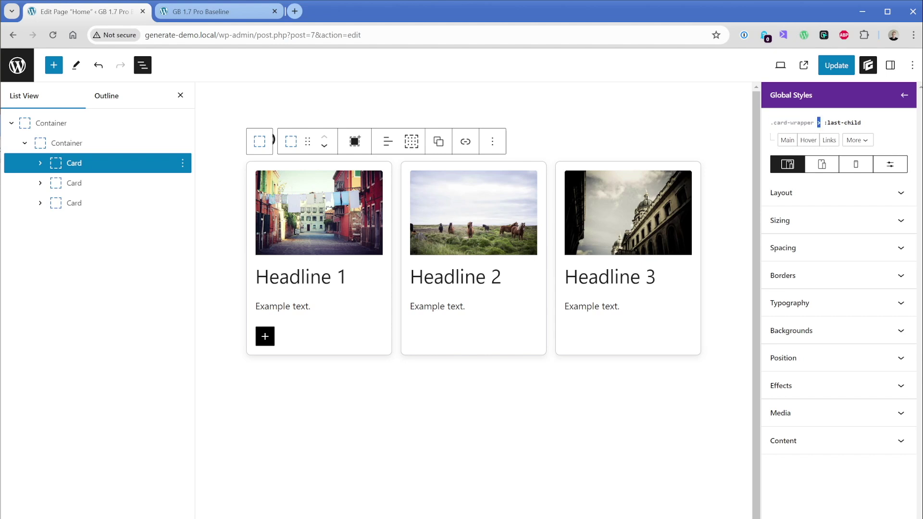
left_click_drag(824, 123, 875, 127)
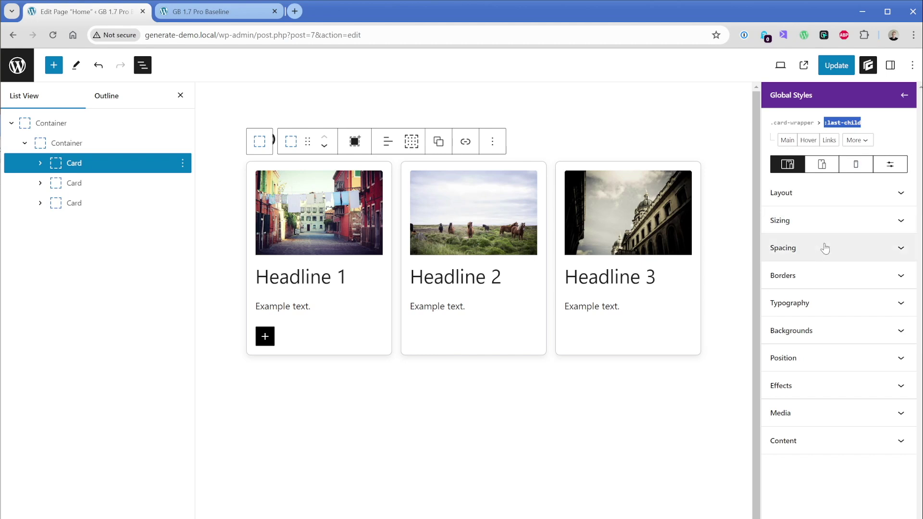
Step: Set the last child's Margin Bottom to 0 and update the page
left_click(821, 251)
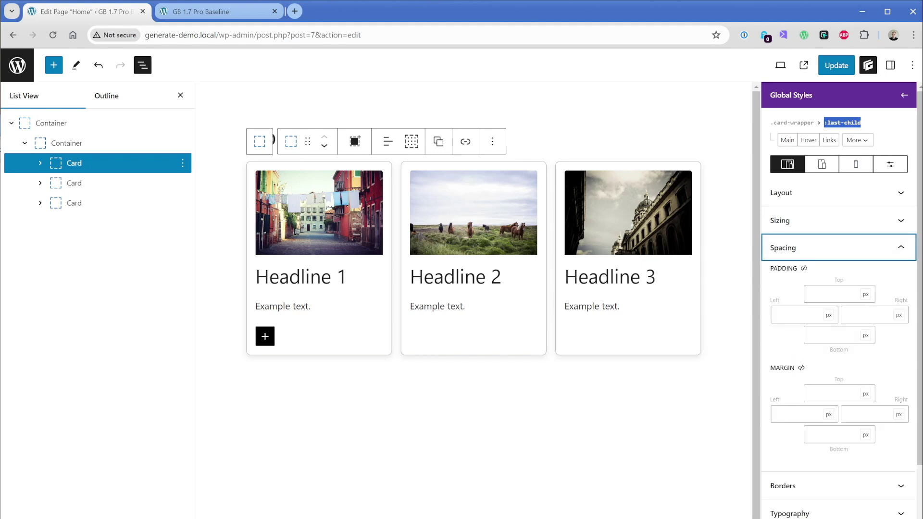
left_click(812, 435)
type("0")
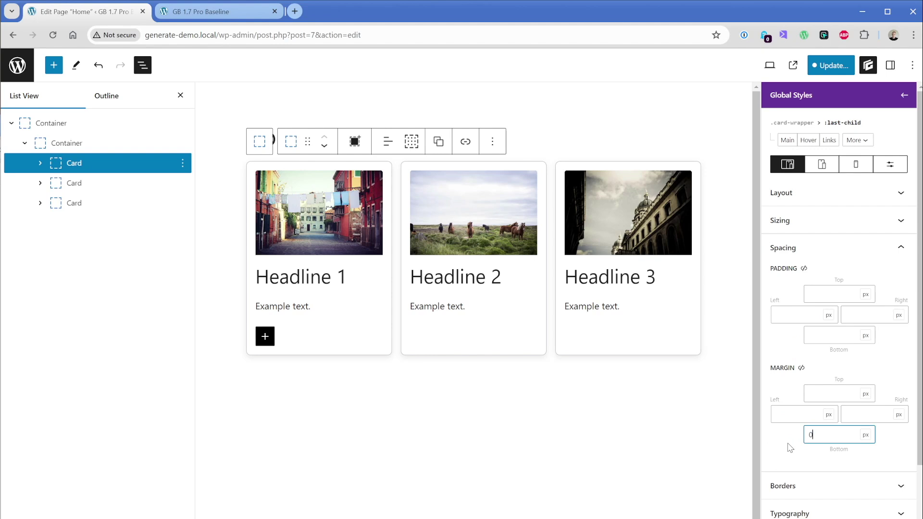
left_click(786, 441)
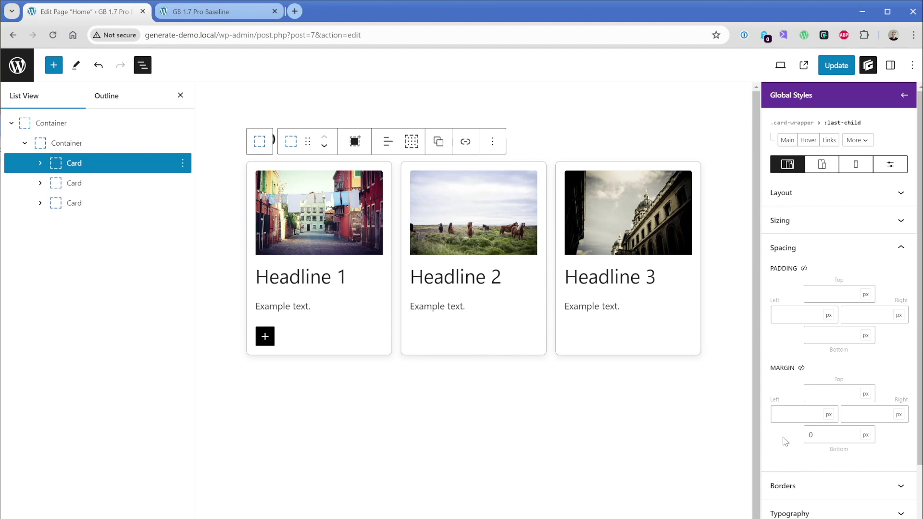
left_click(836, 65)
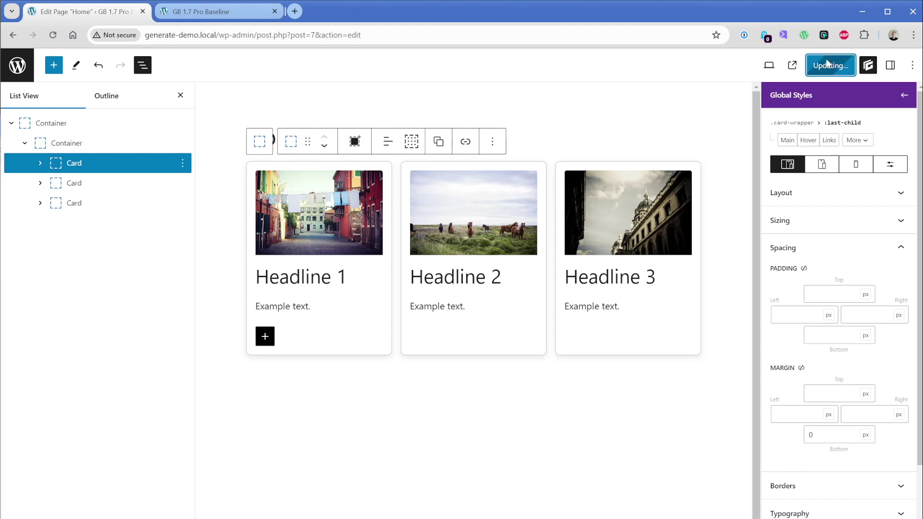
Step: Reload the front end and inspect the first card's Example text paragraph
left_click(230, 18)
key("ctrl+r")
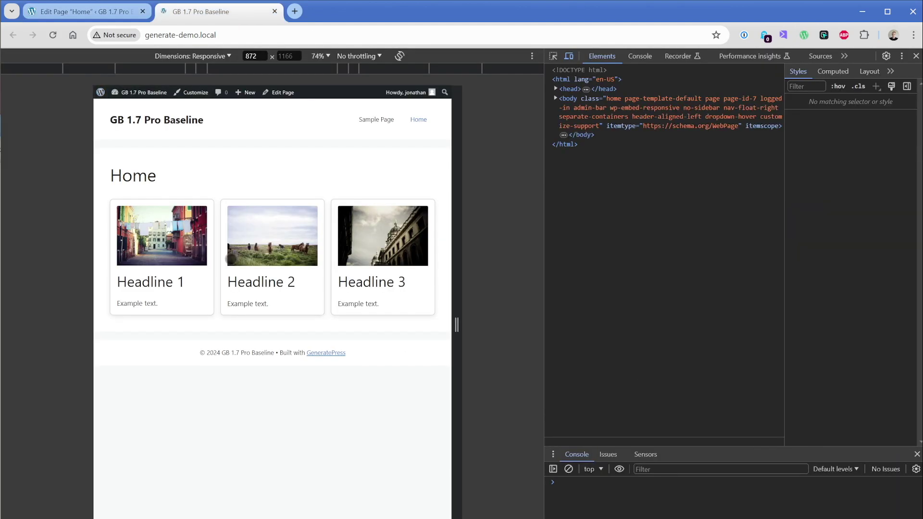
right_click(170, 302)
left_click(213, 453)
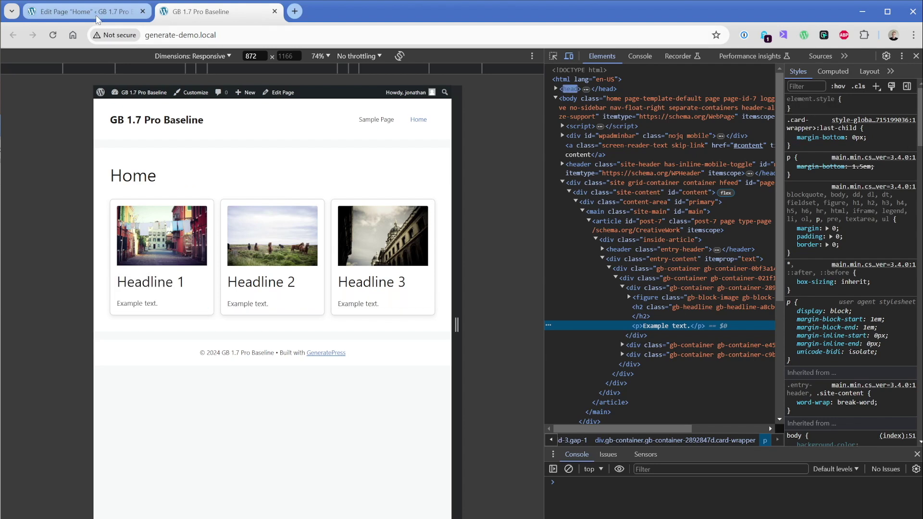
Step: Move Headline 1 below the Example text, update the page, and view the front end
left_click(127, 12)
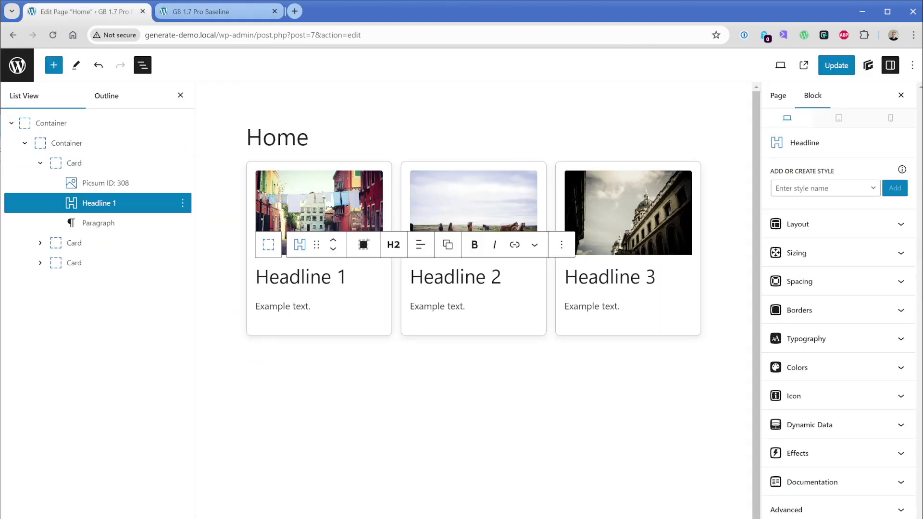
left_click(336, 255)
left_click(836, 65)
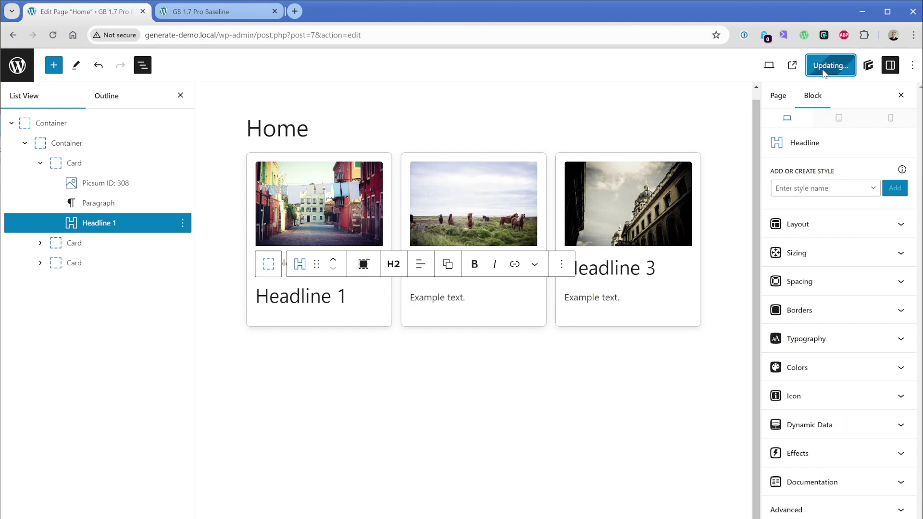
left_click(234, 13)
Step: Reload the front end, inspect Headline 1 in DevTools, then go back to the editor
key("F5")
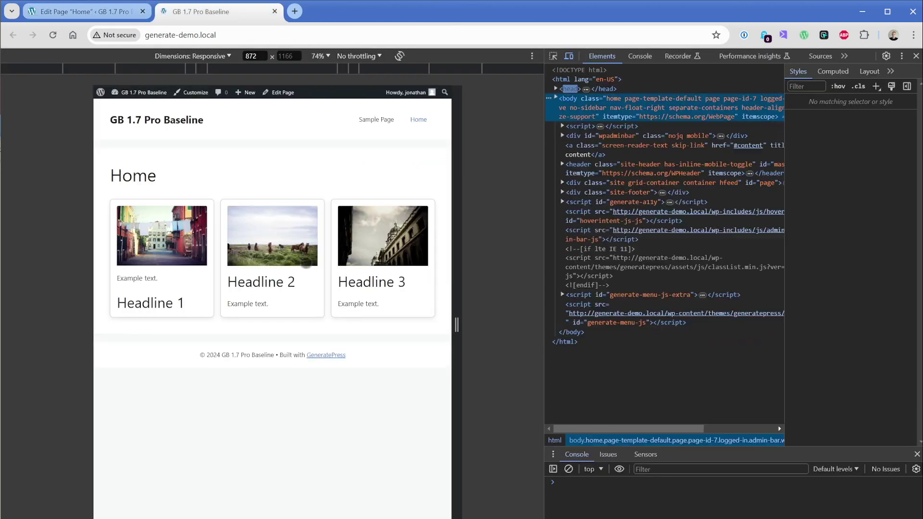
right_click(168, 302)
left_click(211, 450)
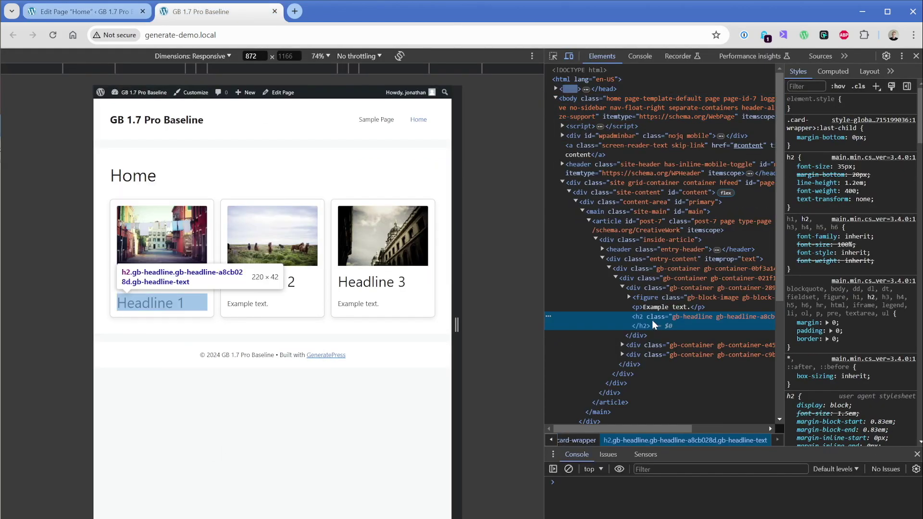
key("F12")
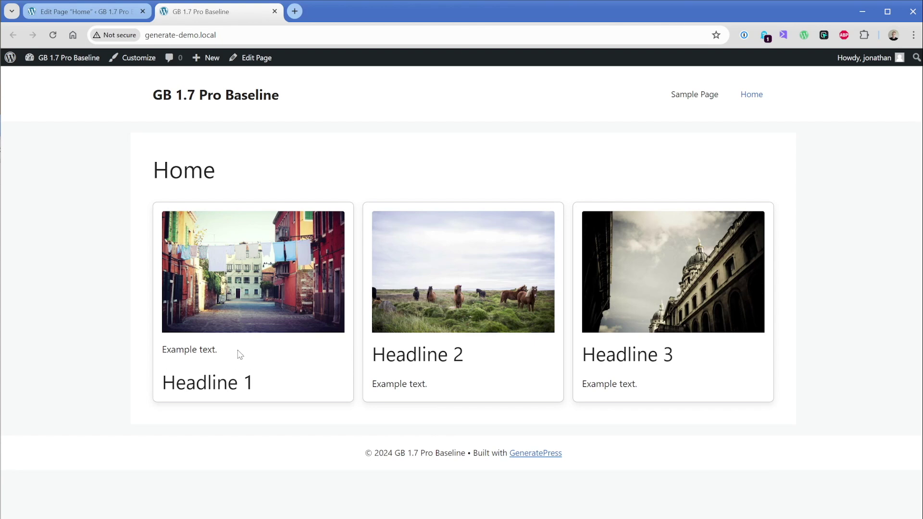
left_click(118, 12)
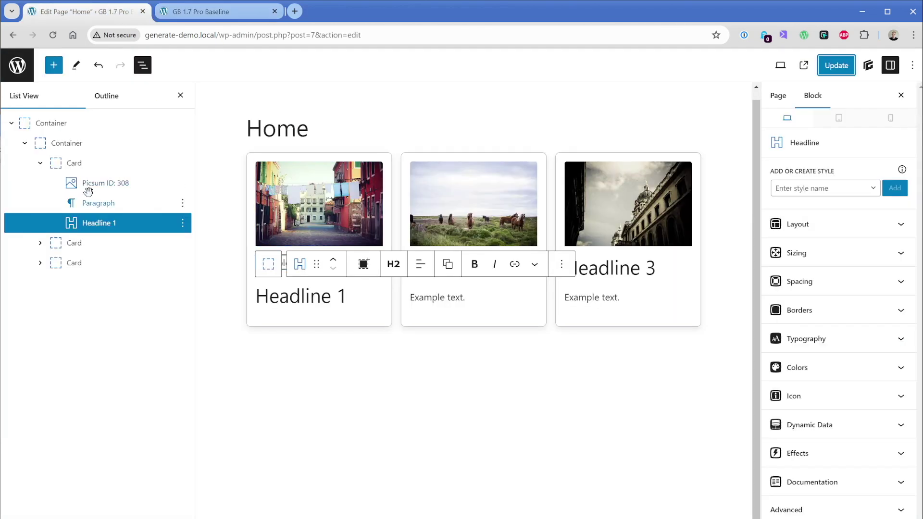
Step: Move Headline 1 above its text and group it with the paragraph in a Container
left_click(333, 260)
left_click(363, 244)
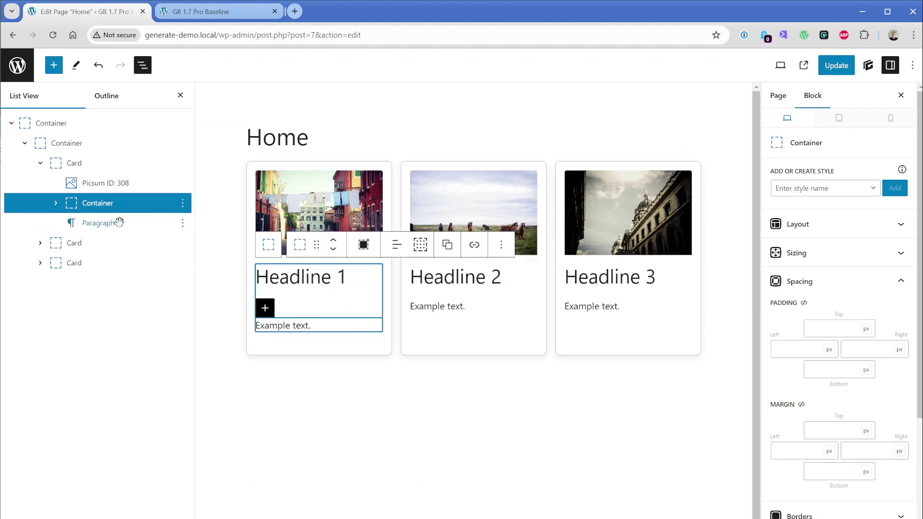
left_click(55, 204)
left_click_drag(72, 242, 103, 234)
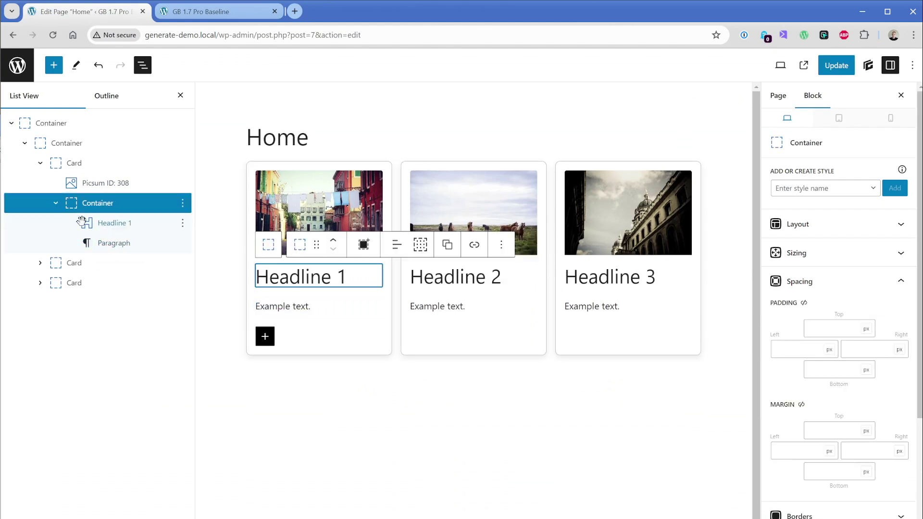
left_click(57, 204)
Step: Wrap Headlines 2 and 3 in Containers, each with its paragraph
left_click(40, 223)
left_click(95, 262)
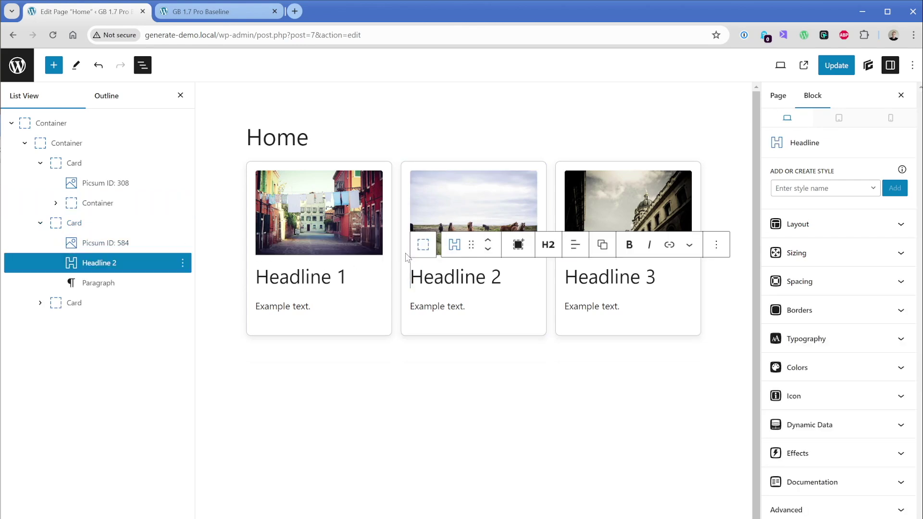
left_click(518, 244)
left_click(56, 263)
left_click_drag(72, 303, 107, 294)
left_click(55, 262)
left_click(40, 303)
left_click(94, 323)
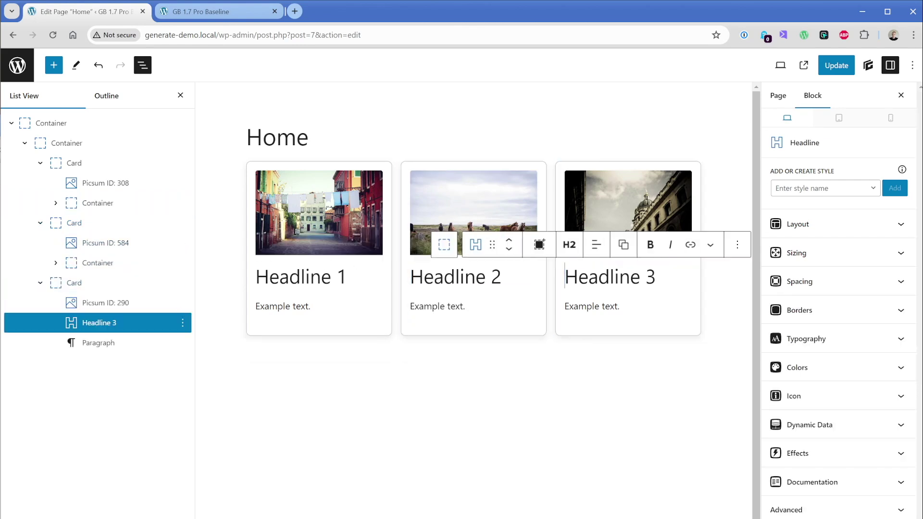
left_click(538, 244)
left_click_drag(72, 343, 103, 327)
Step: Clear the .card-wrapper style's padding value so images reach the card edges, then list its selectors
left_click(74, 282)
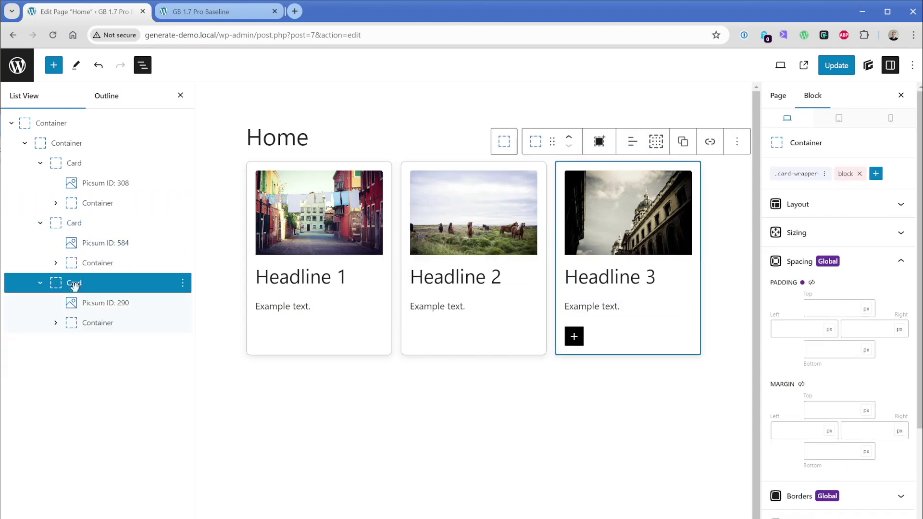
left_click(796, 174)
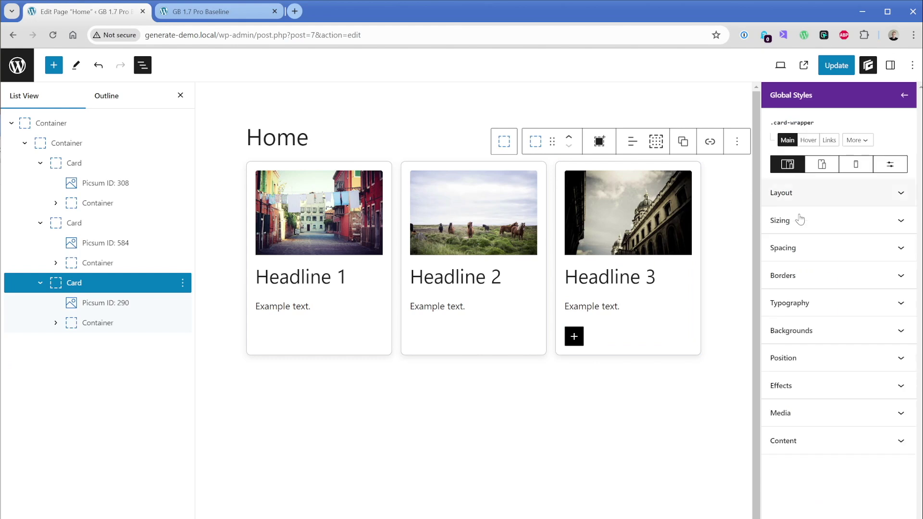
left_click(806, 248)
type("1")
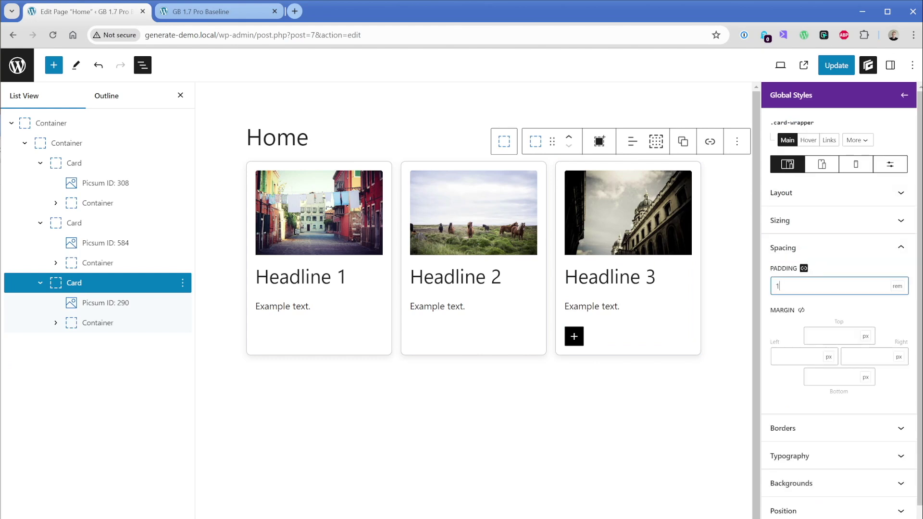
key("BackSpace")
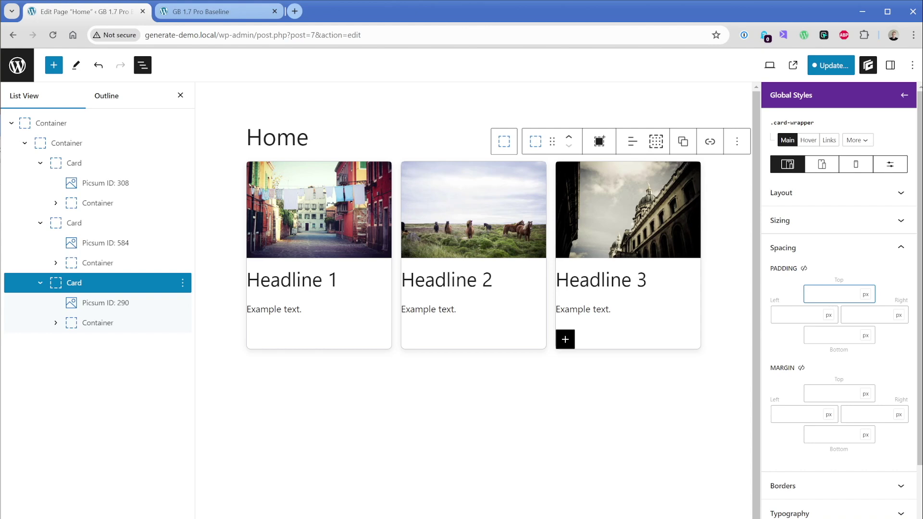
left_click(862, 142)
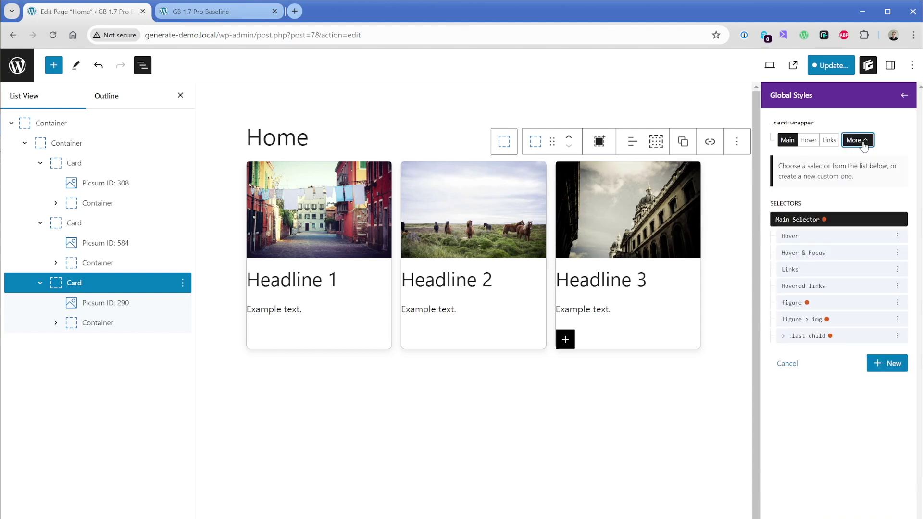
Step: Add a '> div' selector to .card-wrapper with linked 1rem padding, and save the page
left_click(883, 363)
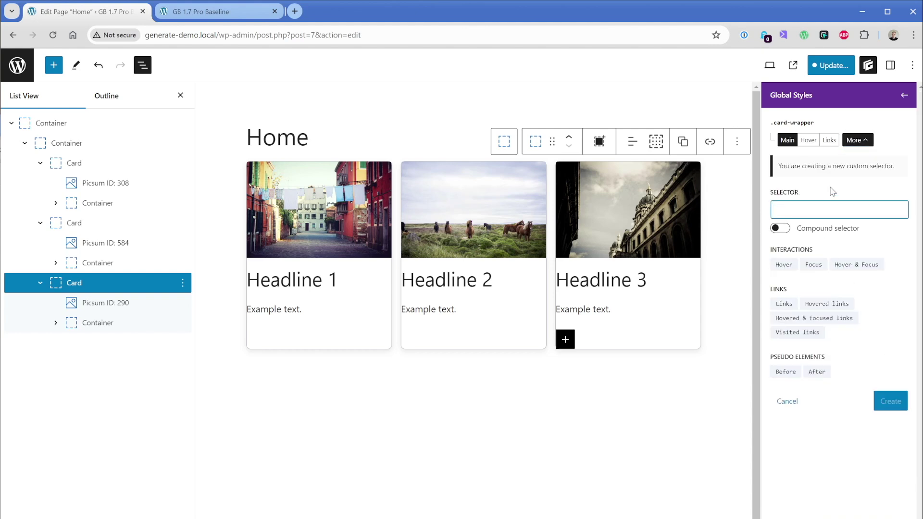
type("> div")
left_click(890, 400)
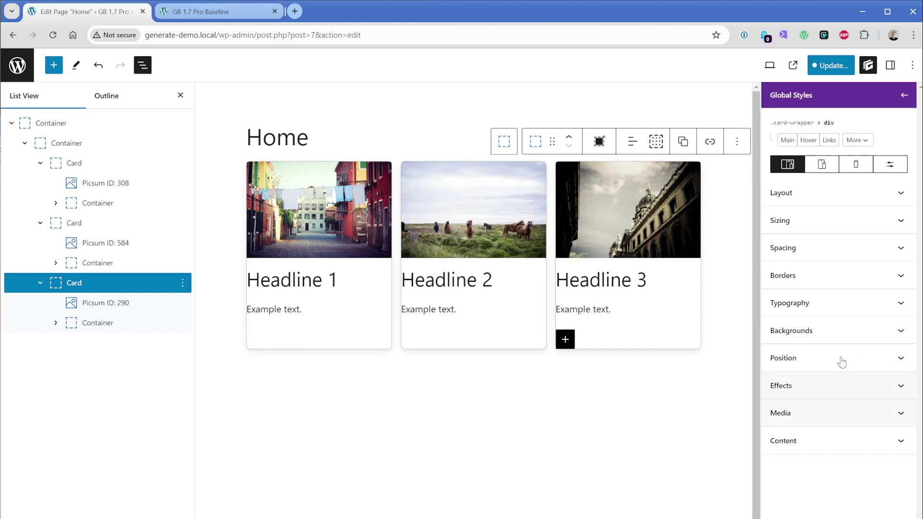
left_click(803, 249)
left_click(803, 268)
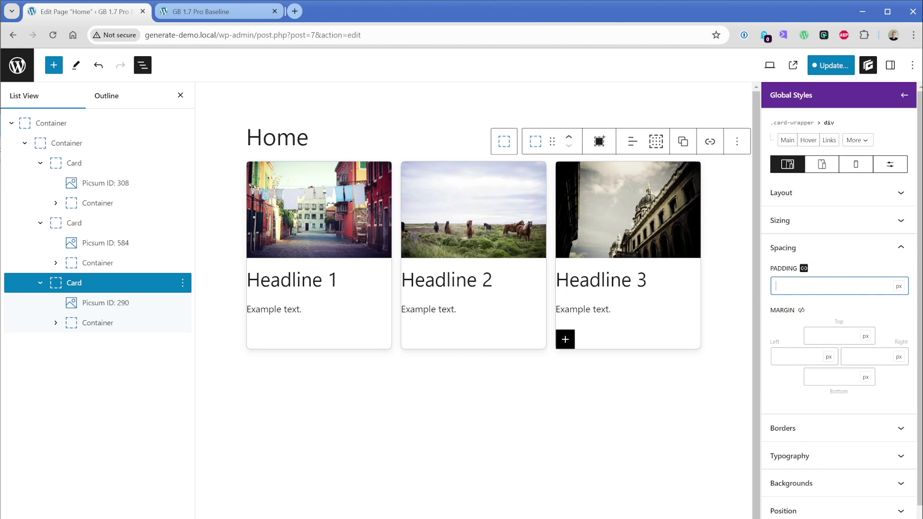
type("1rem")
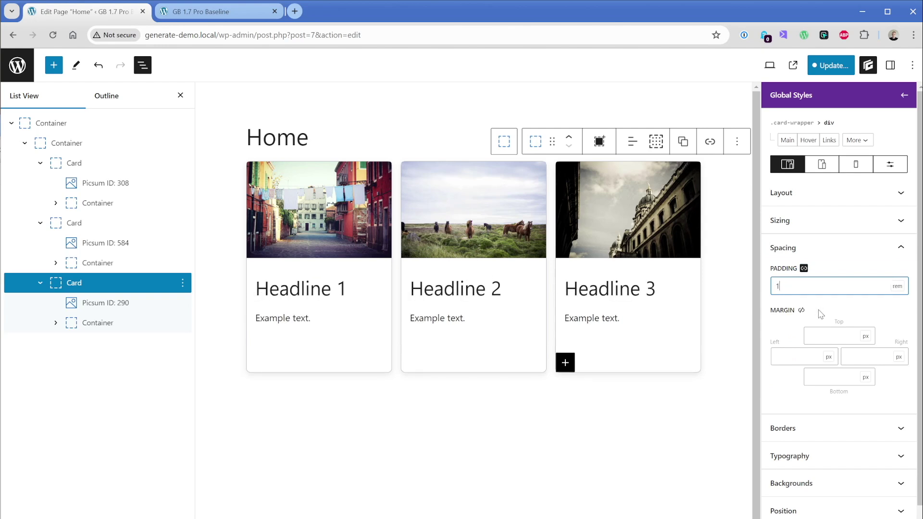
left_click(820, 314)
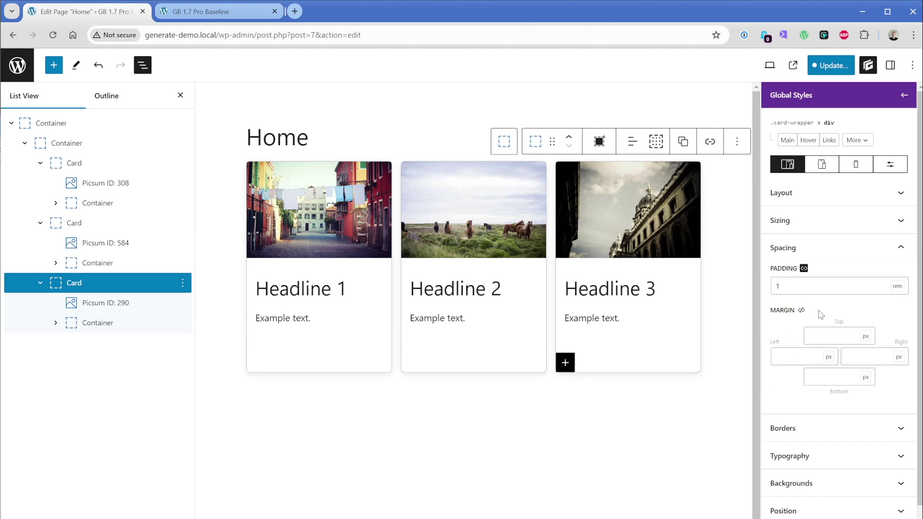
left_click(830, 66)
Step: Reload the front-end tab to check the edge-to-edge images and padded card text
left_click(219, 12)
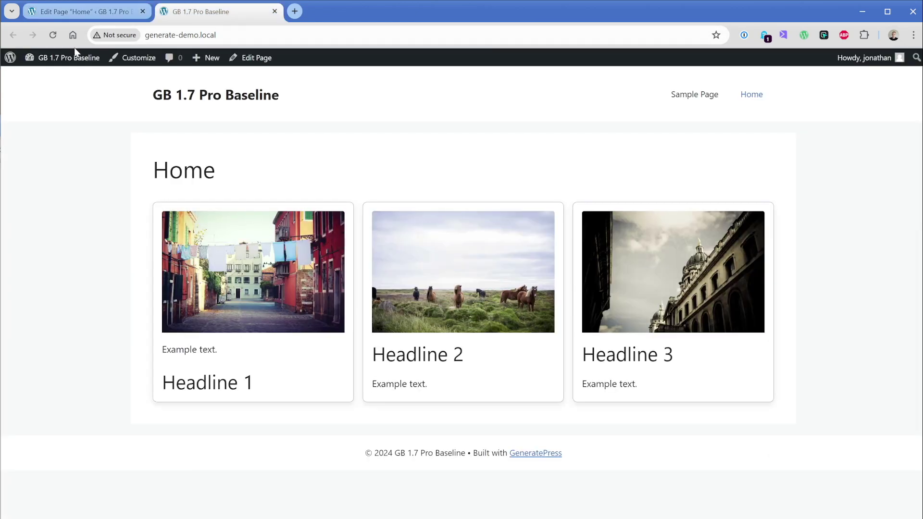
key("F5")
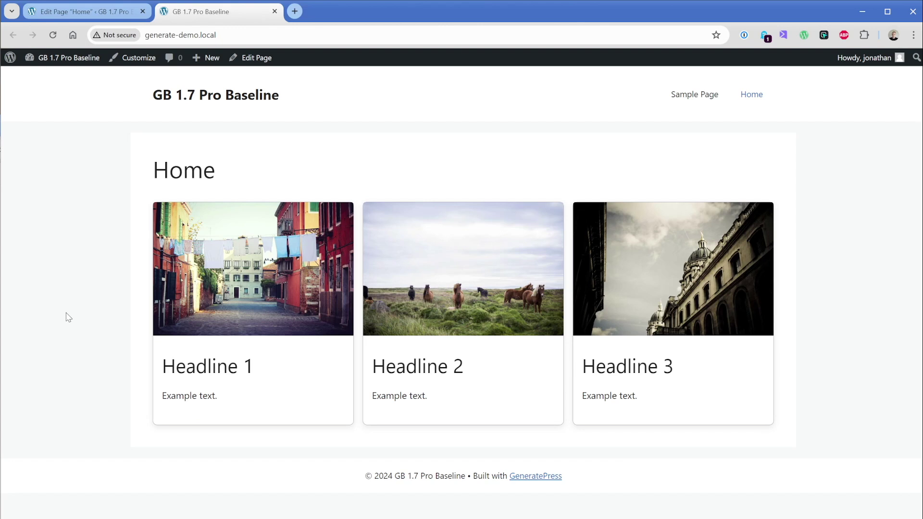
Step: Return to the editor and list the .card-wrapper selectors, including the new > div
left_click(81, 12)
left_click(858, 140)
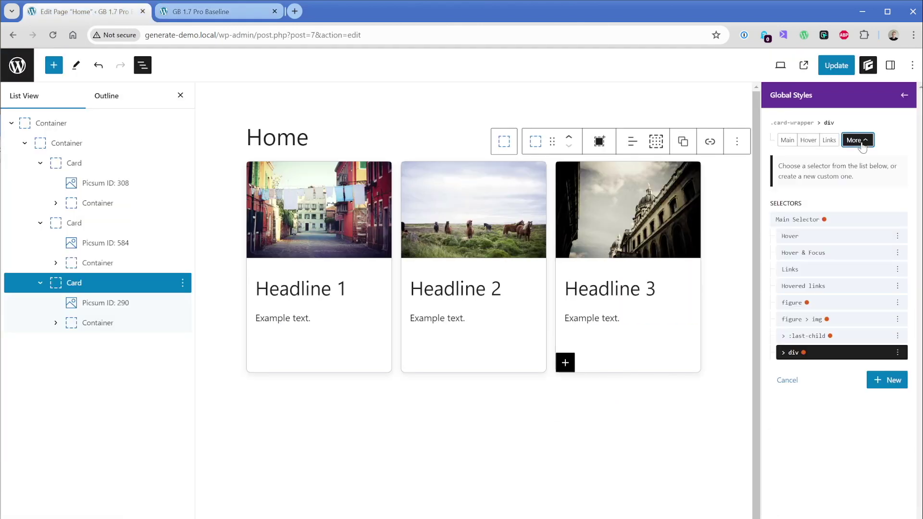